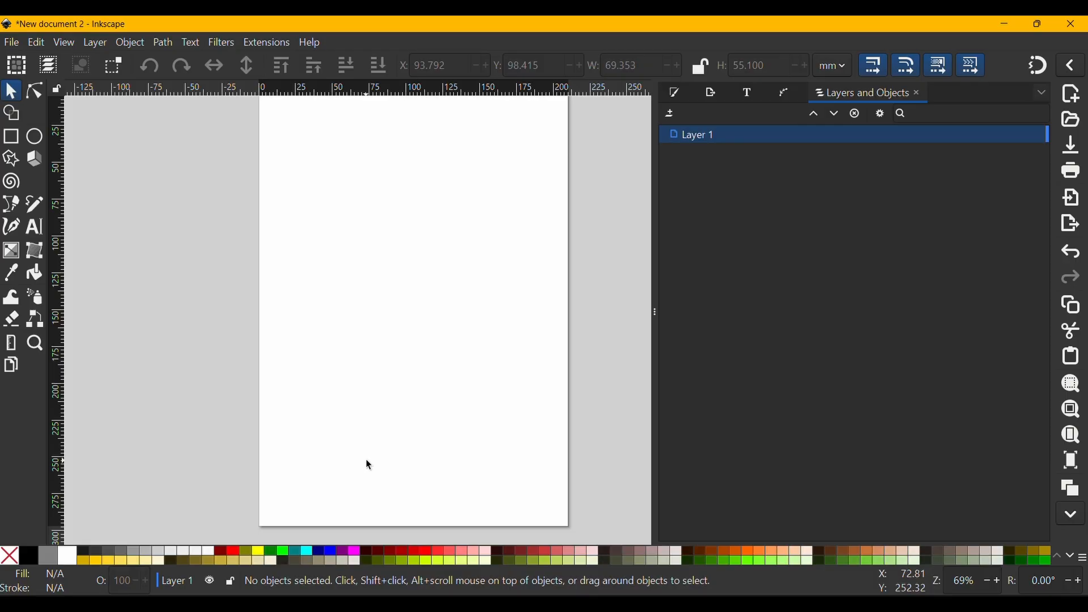
- Import paper.jpg from the Downloads folder as an embedded image, with DPI from file and automatic rendering mode
{"action": "mouse_move", "coordinate": [378, 366]}
{"action": "left_mouse_down"}
{"action": "mouse_move", "coordinate": [383, 385]}
{"action": "mouse_move", "coordinate": [386, 374]}
{"action": "left_mouse_up"}
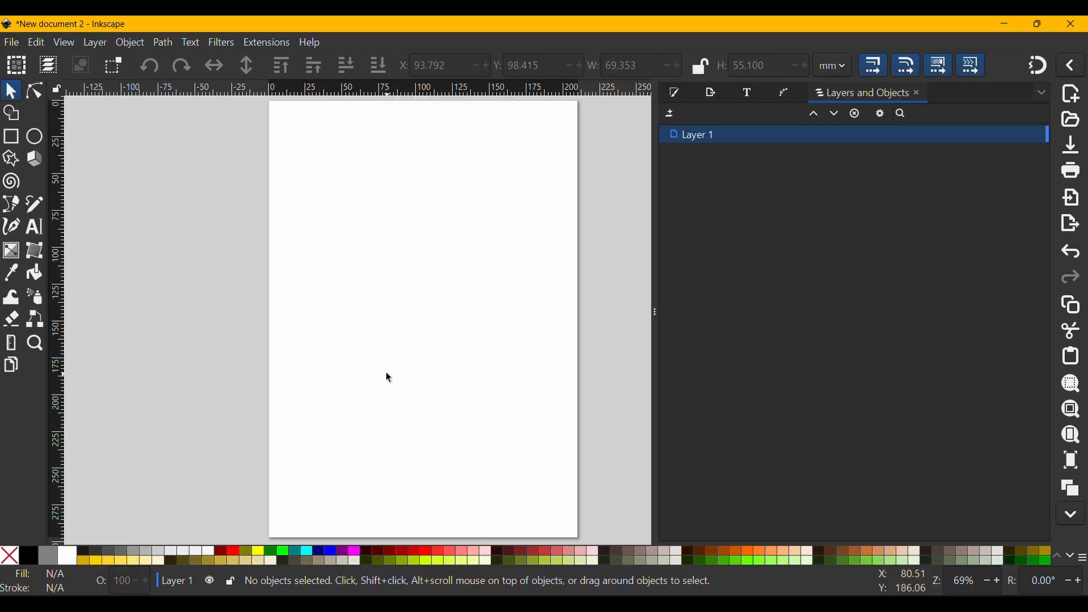
{"action": "left_click", "coordinate": [12, 42]}
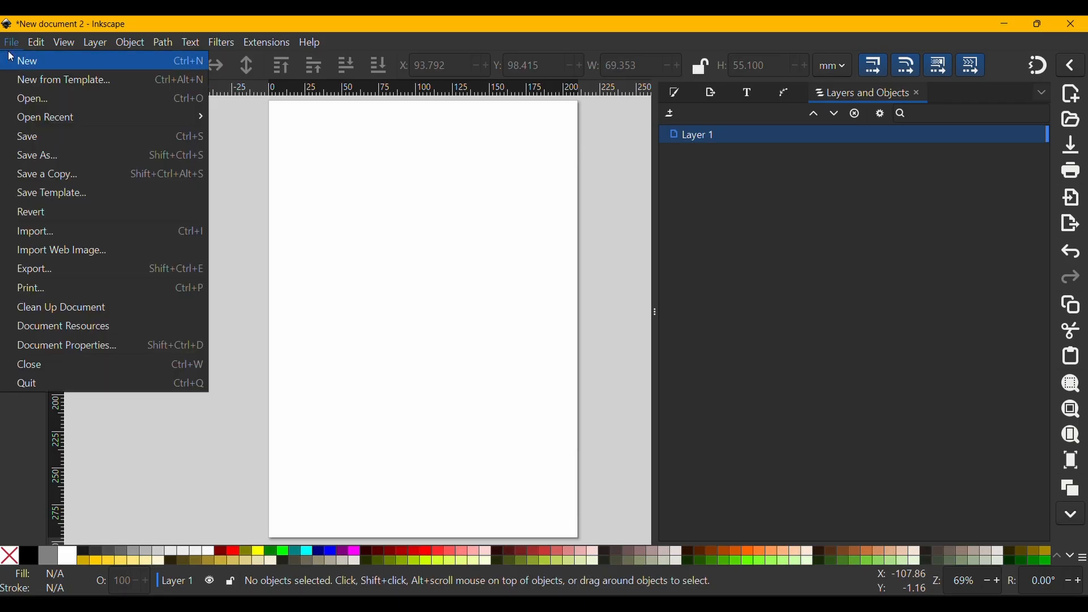
{"action": "left_click", "coordinate": [68, 231]}
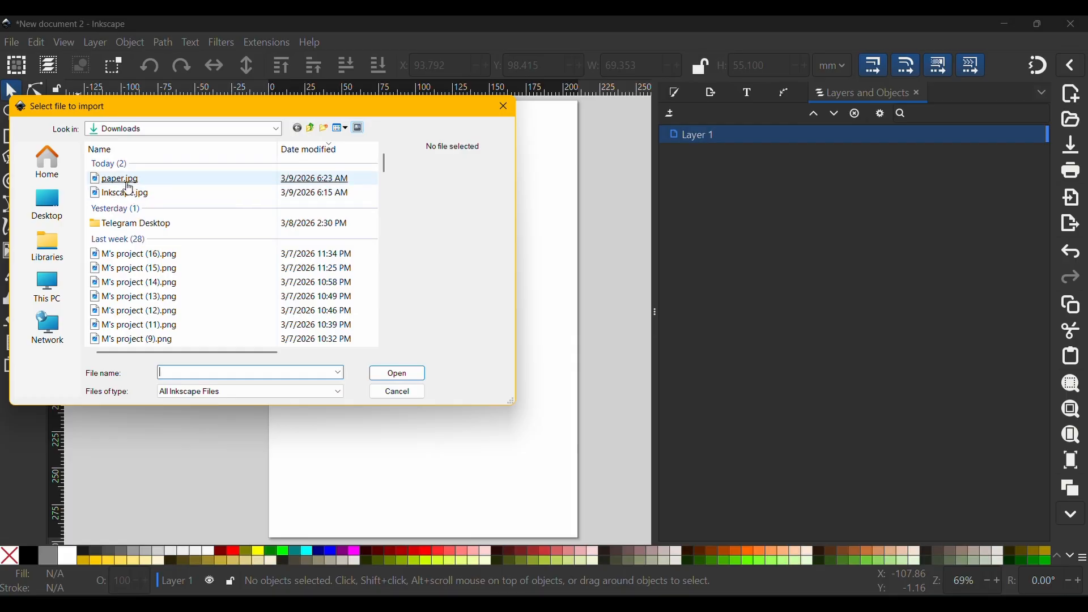
{"action": "double_click", "coordinate": [125, 179]}
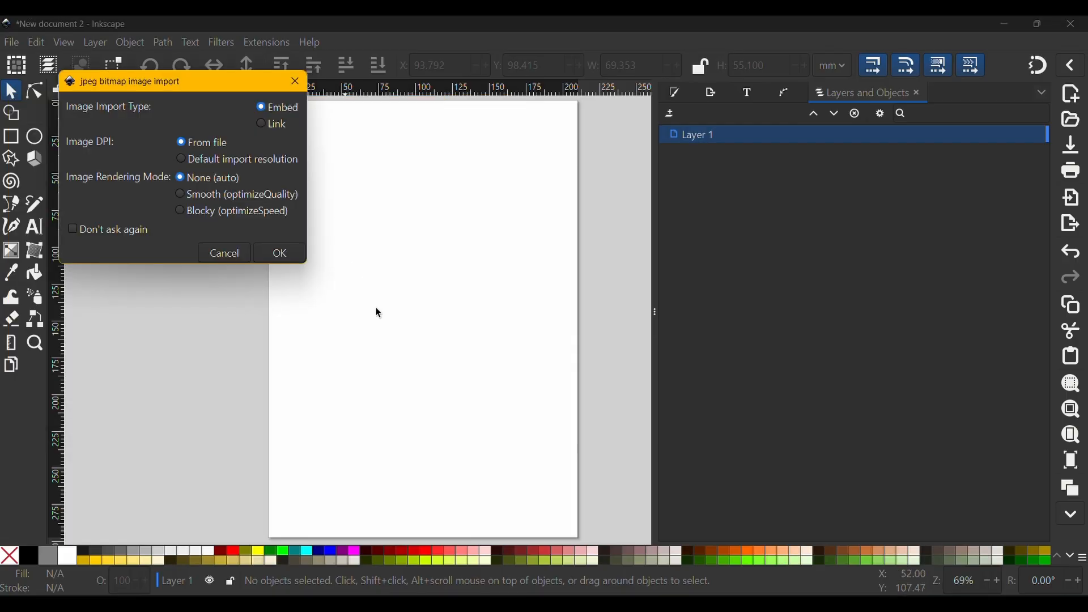
{"action": "left_click", "coordinate": [277, 255]}
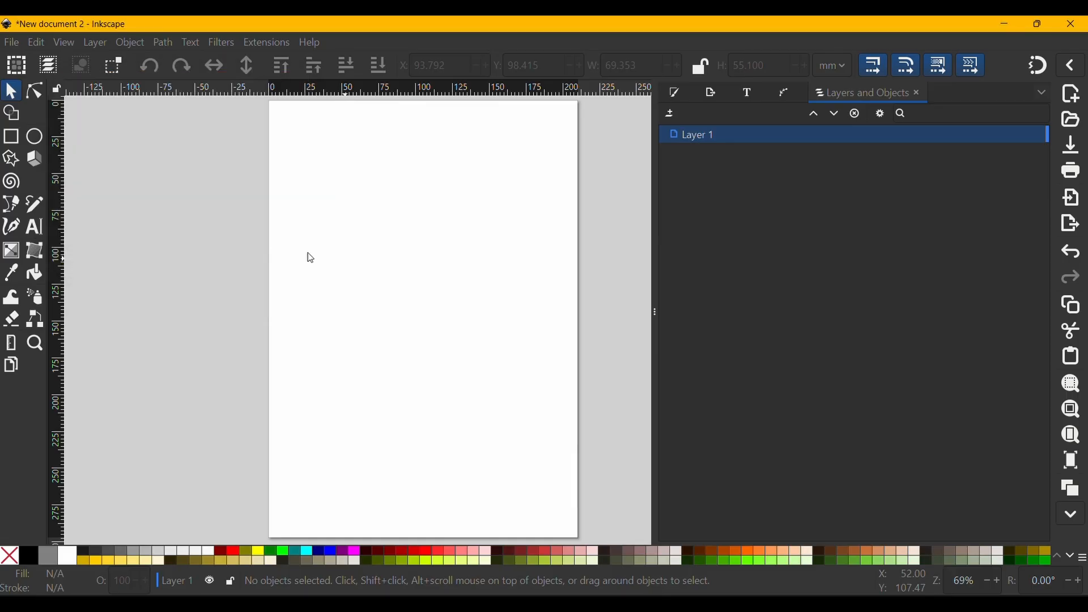
- Scale the imported paper image down about its centre to about 63 × 94 mm, mirroring it horizontally
{"action": "key", "text": "minus"}
{"action": "key", "text": "minus"}
{"action": "key", "text": "minus"}
{"action": "key", "text": "minus"}
{"action": "key", "text": "minus"}
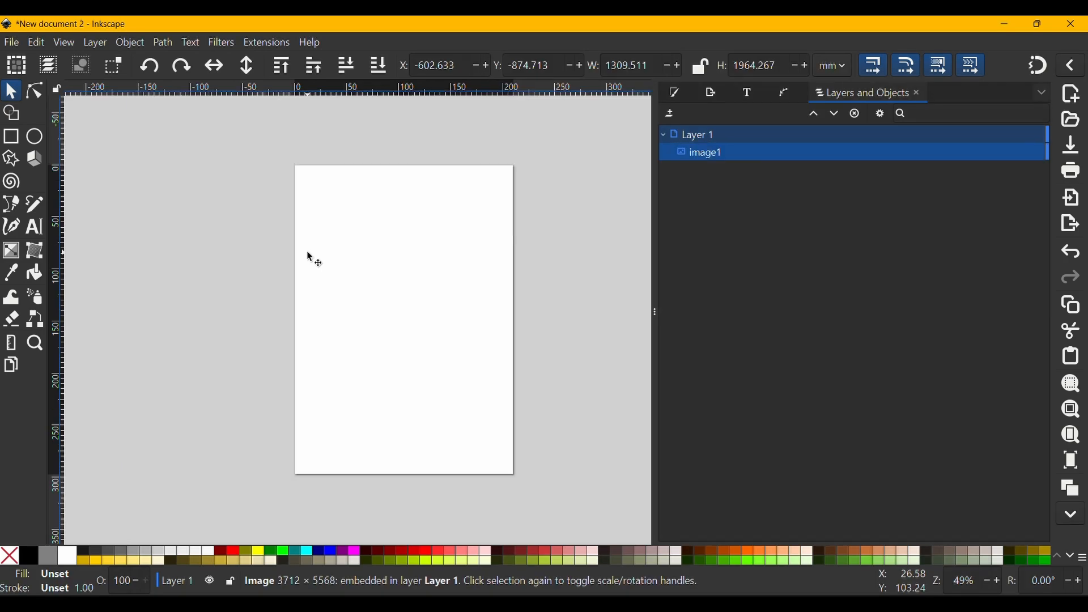
{"action": "key", "text": "minus"}
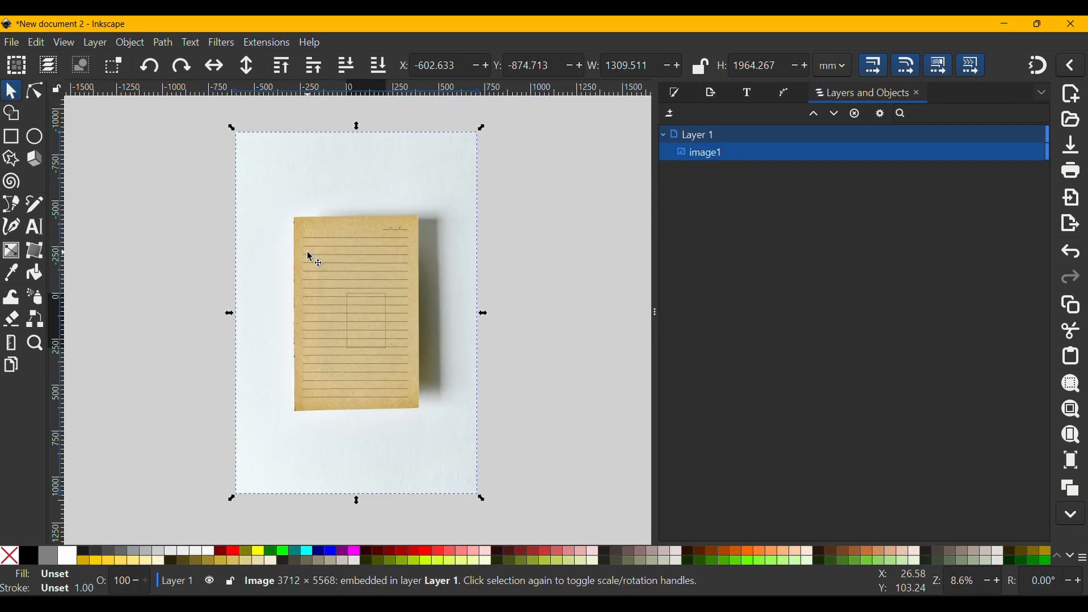
{"action": "key", "text": "plus"}
{"action": "key", "text": "plus"}
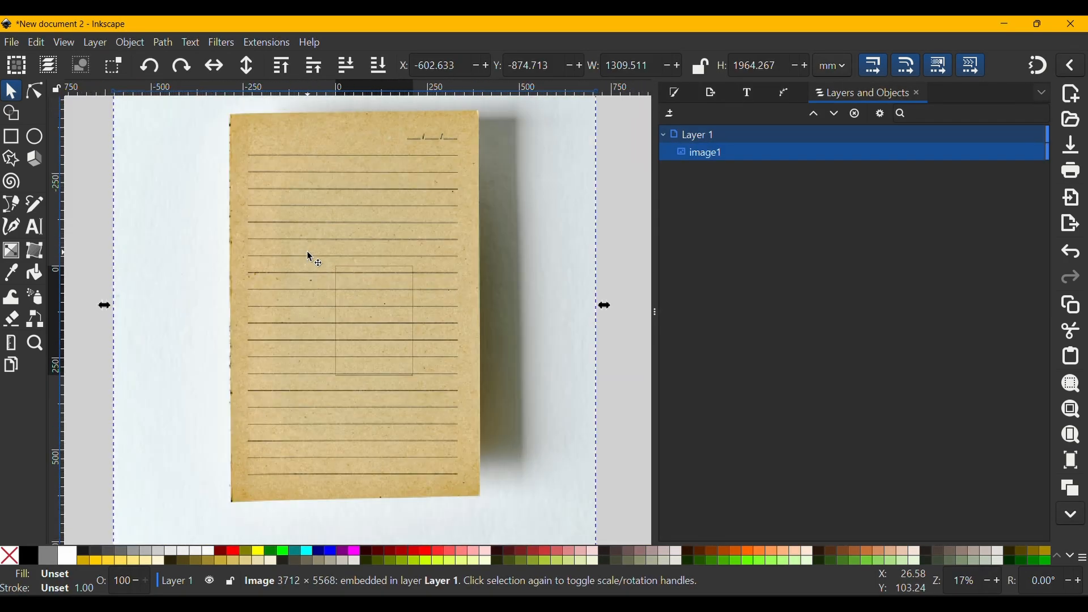
{"action": "key", "text": "minus"}
{"action": "key", "text": "minus"}
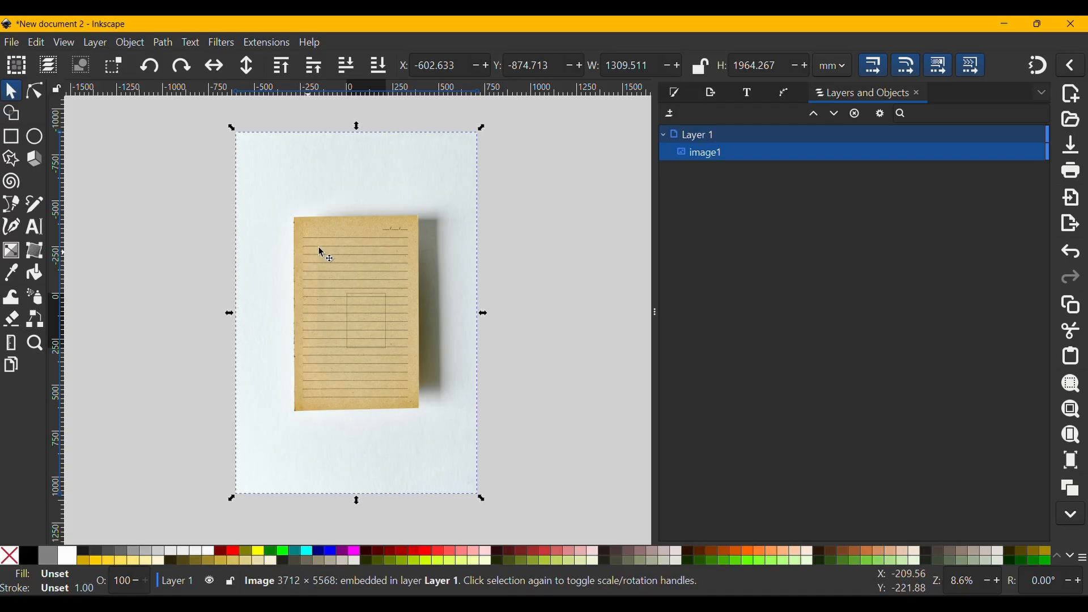
{"action": "left_click_drag", "start_coordinate": [484, 128], "coordinate": [348, 285]}
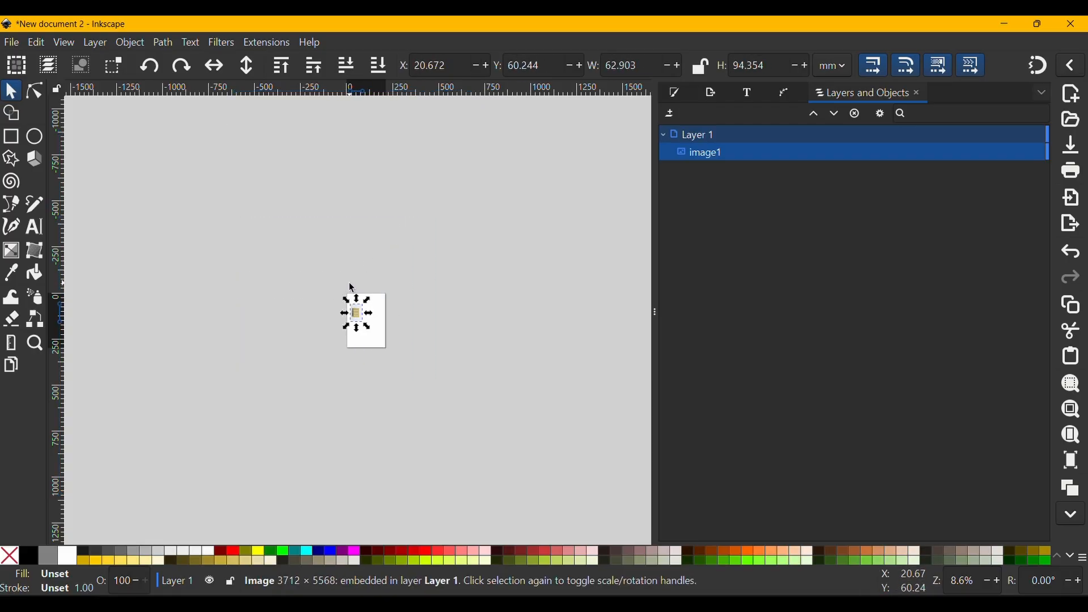
- Trace the lined paper's four corners with a closed straight-line Pen path and remove the path's stroke
{"action": "key", "text": "plus"}
{"action": "scroll", "coordinate": [367, 330], "scroll_direction": "up", "scroll_amount": 7}
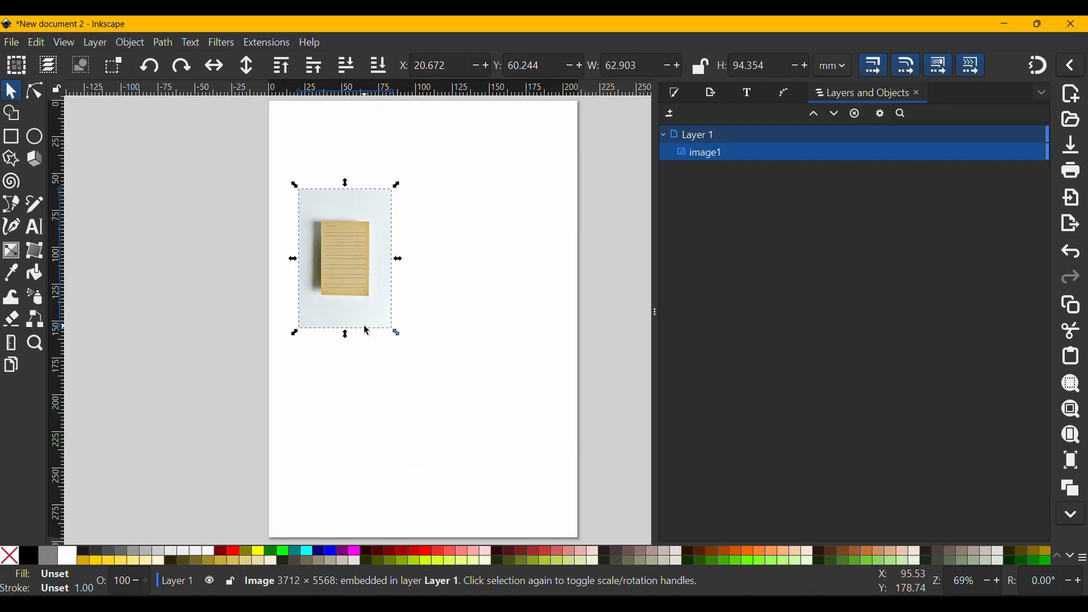
{"action": "scroll", "coordinate": [346, 363], "scroll_direction": "up", "scroll_amount": 2}
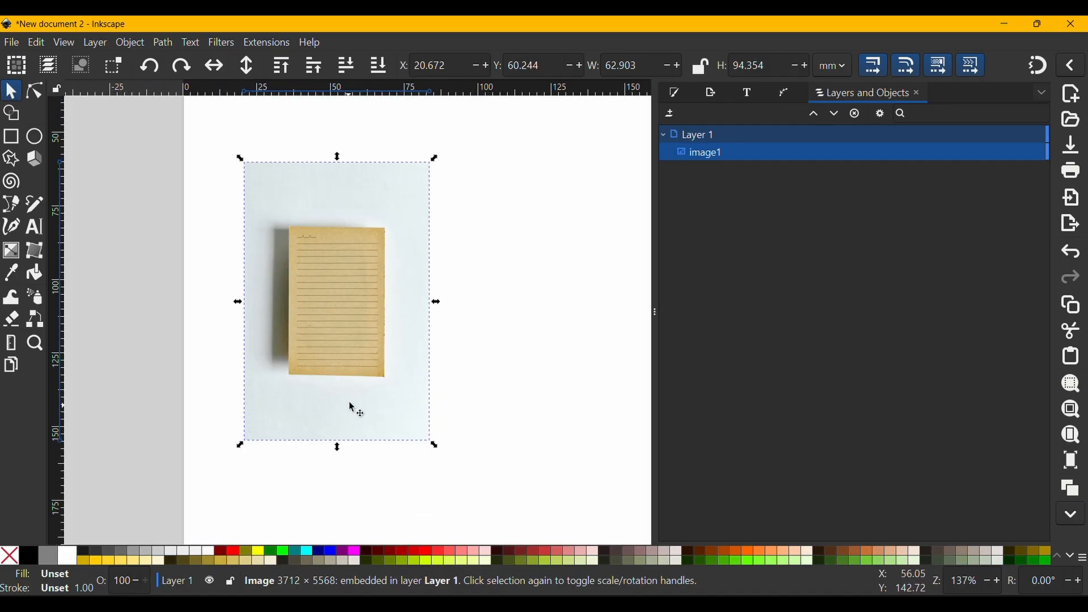
{"action": "scroll", "coordinate": [363, 277], "scroll_direction": "up", "scroll_amount": 3}
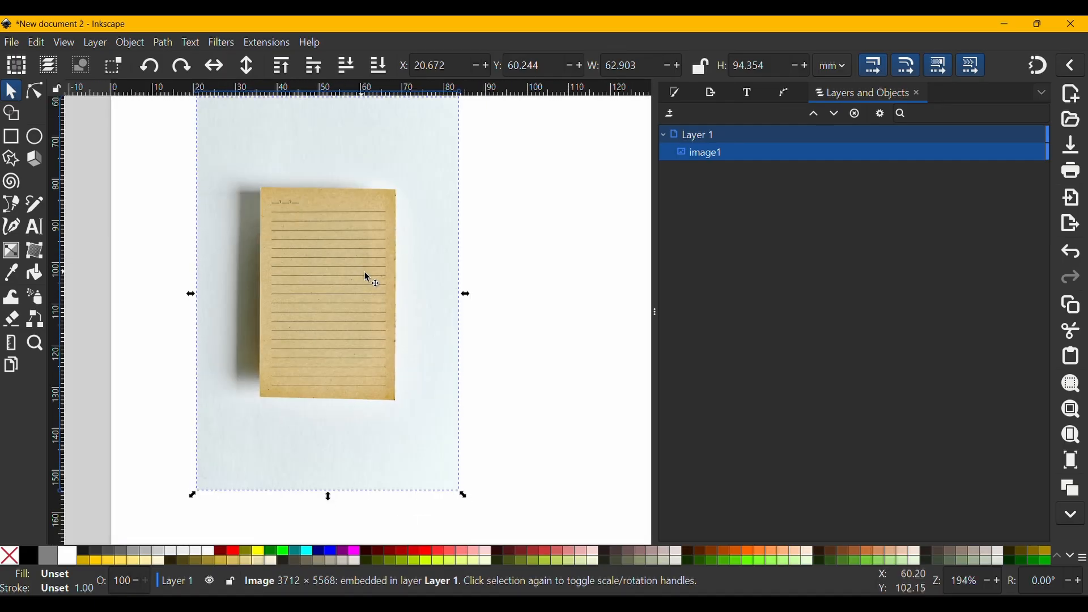
{"action": "left_click_drag", "start_coordinate": [365, 272], "coordinate": [386, 309]}
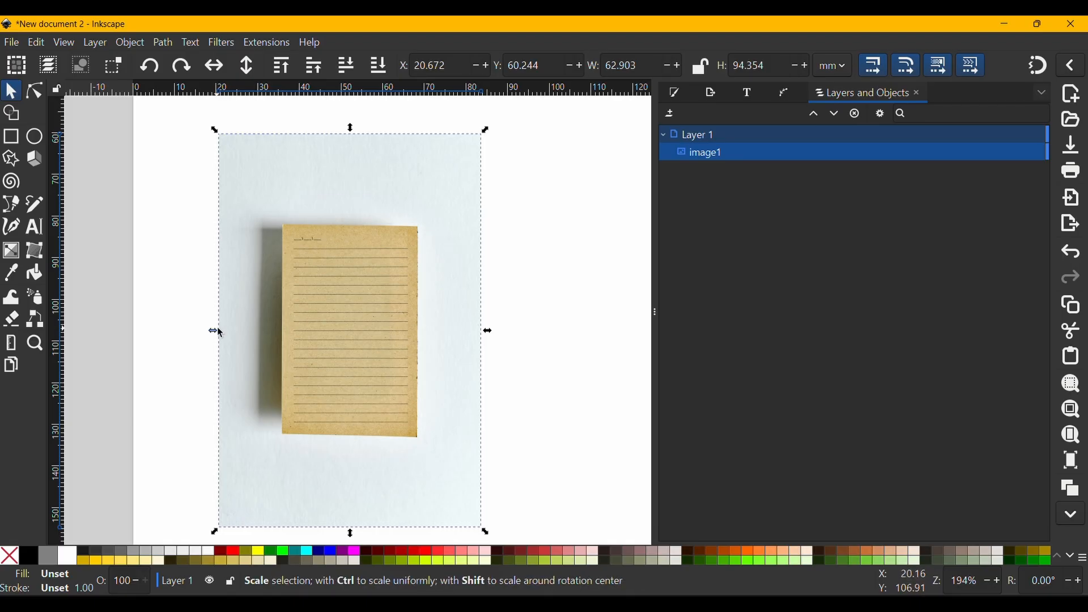
{"action": "scroll", "coordinate": [379, 321], "scroll_direction": "down", "scroll_amount": 1}
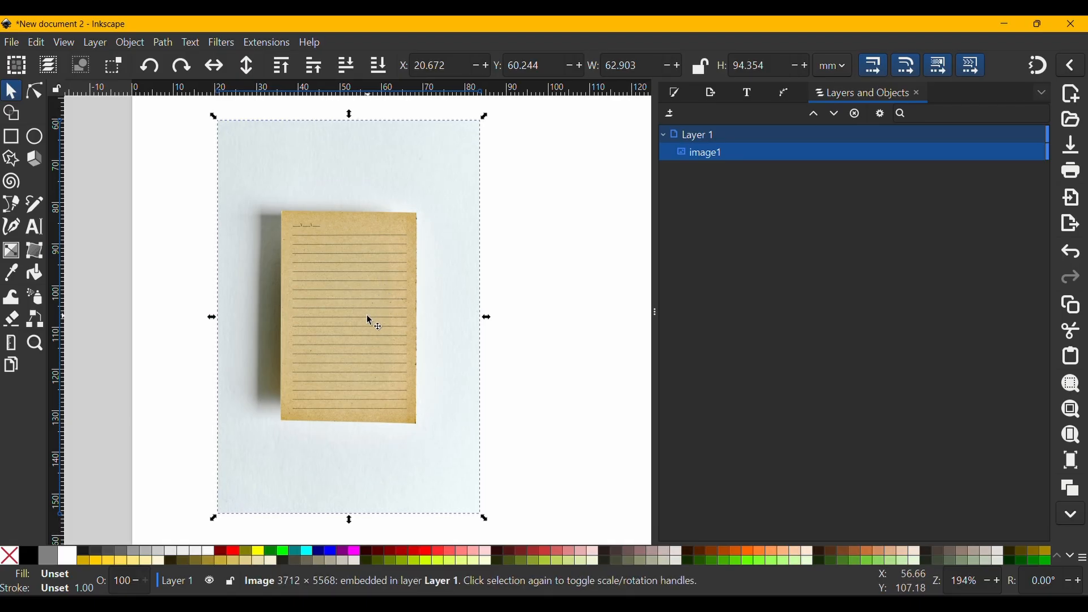
{"action": "key", "text": "r"}
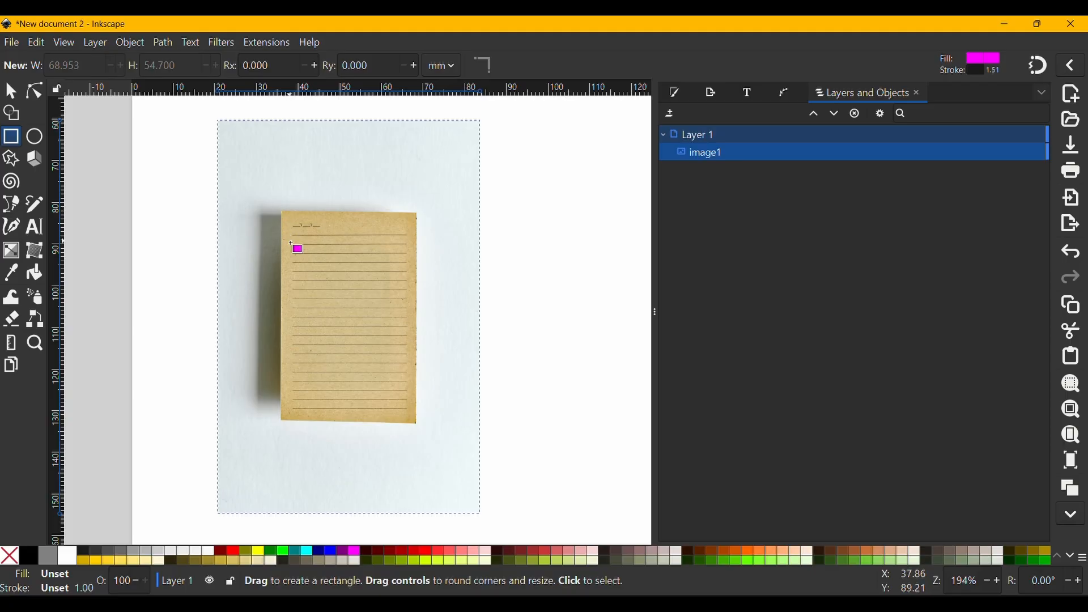
{"action": "scroll", "coordinate": [294, 249], "scroll_direction": "up", "scroll_amount": 2}
{"action": "scroll", "coordinate": [294, 250], "scroll_direction": "up", "scroll_amount": 1}
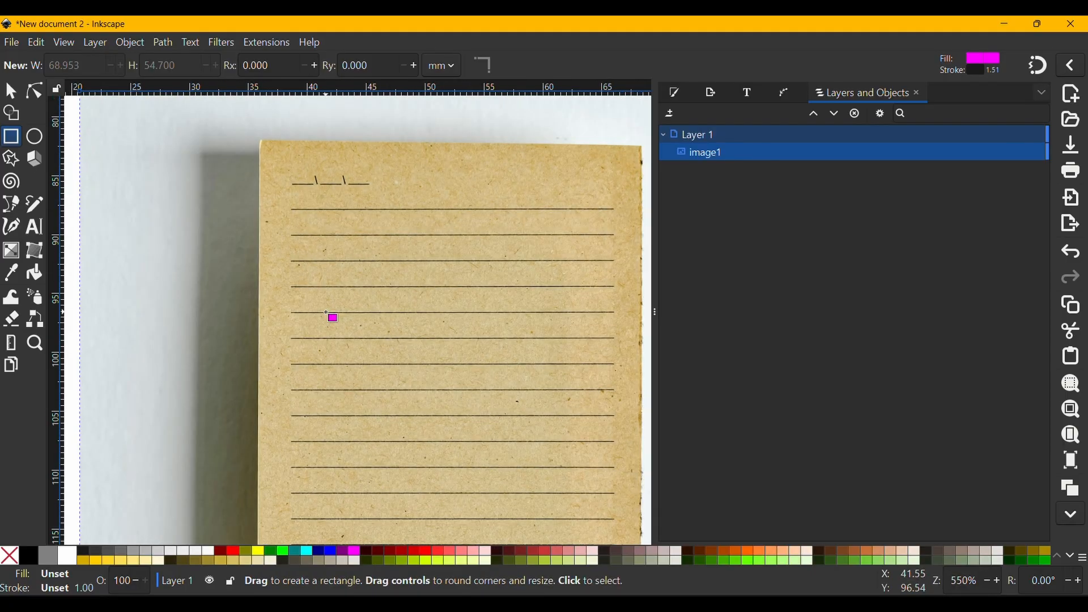
{"action": "left_click_drag", "start_coordinate": [326, 313], "coordinate": [341, 284]}
{"action": "key", "text": "b"}
{"action": "scroll", "coordinate": [352, 277], "scroll_direction": "down", "scroll_amount": 2}
{"action": "scroll", "coordinate": [272, 173], "scroll_direction": "up", "scroll_amount": 5}
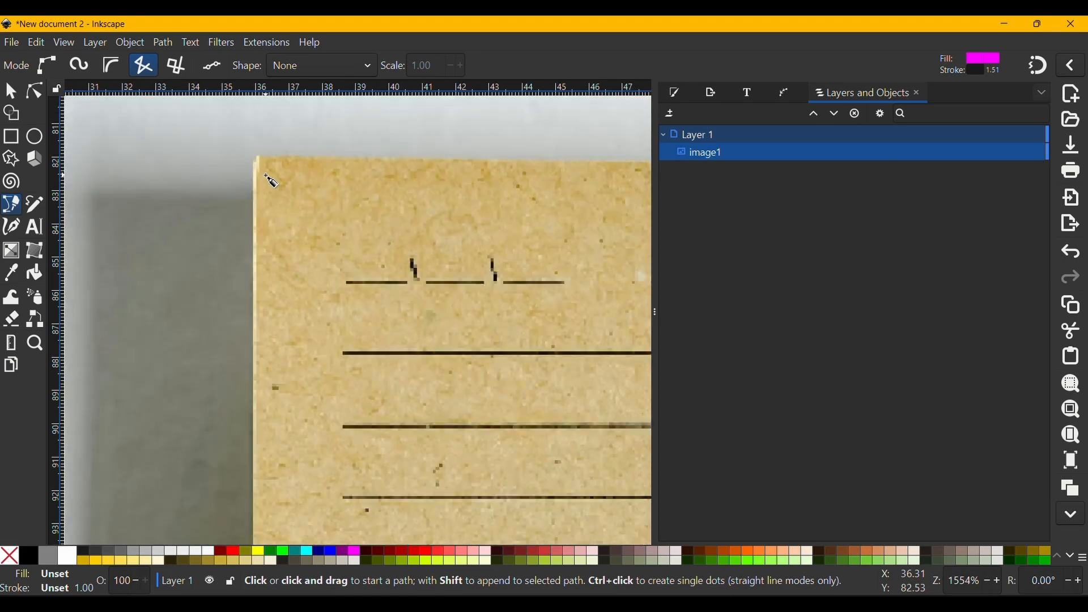
{"action": "left_click", "coordinate": [255, 155]}
{"action": "scroll", "coordinate": [367, 213], "scroll_direction": "down", "scroll_amount": 5}
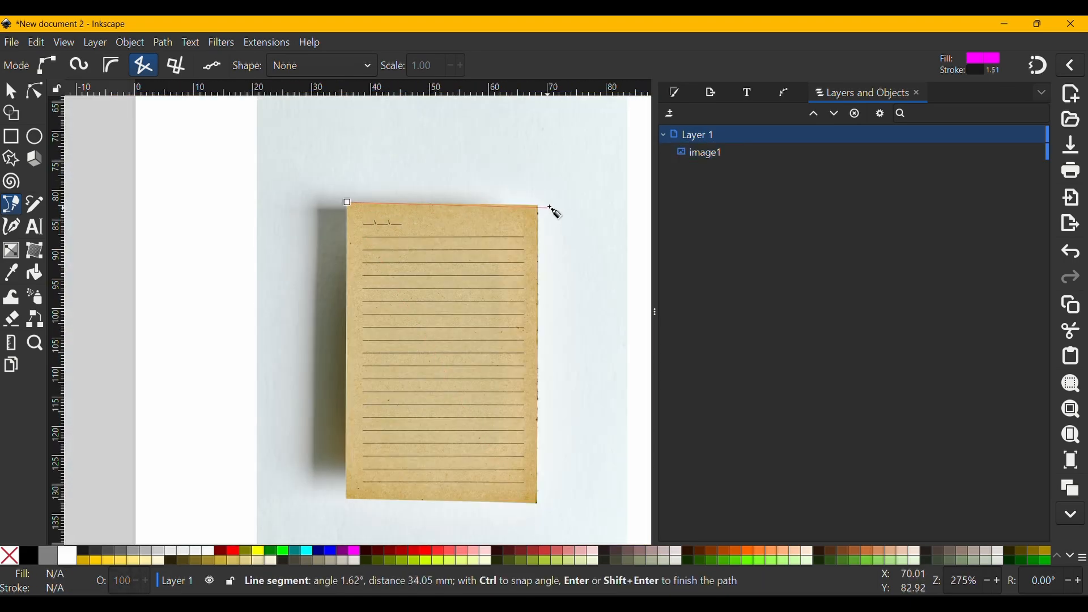
{"action": "left_click", "coordinate": [539, 207]}
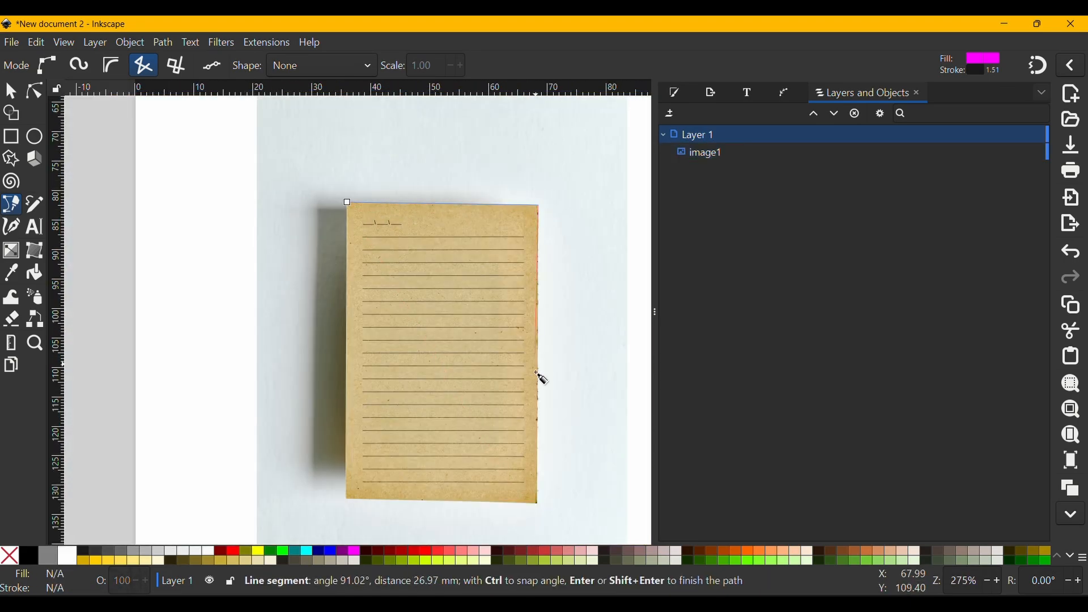
{"action": "left_click", "coordinate": [539, 502]}
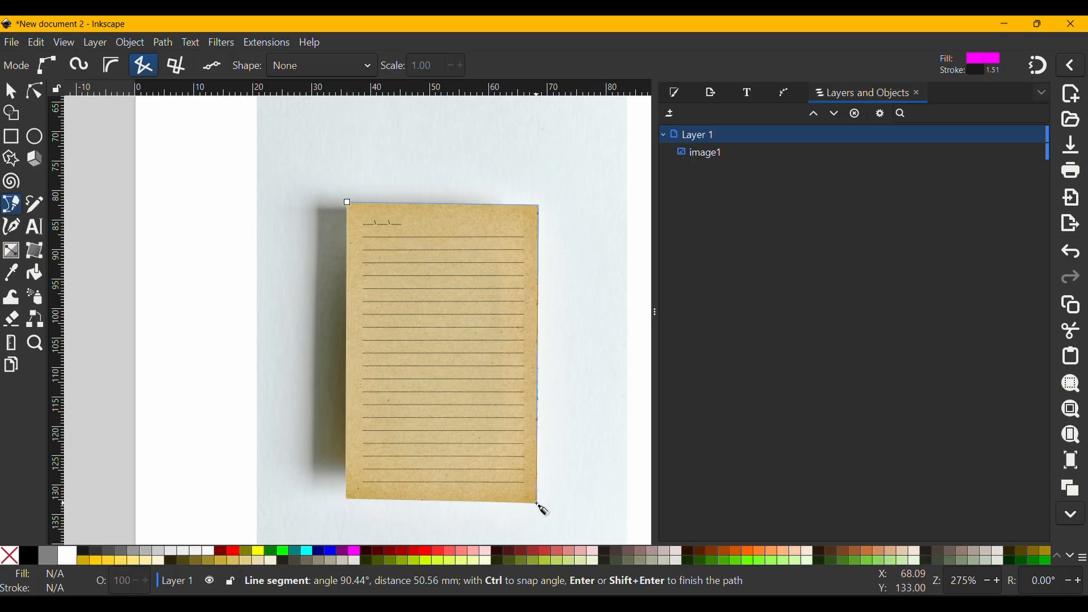
{"action": "left_click", "coordinate": [347, 502]}
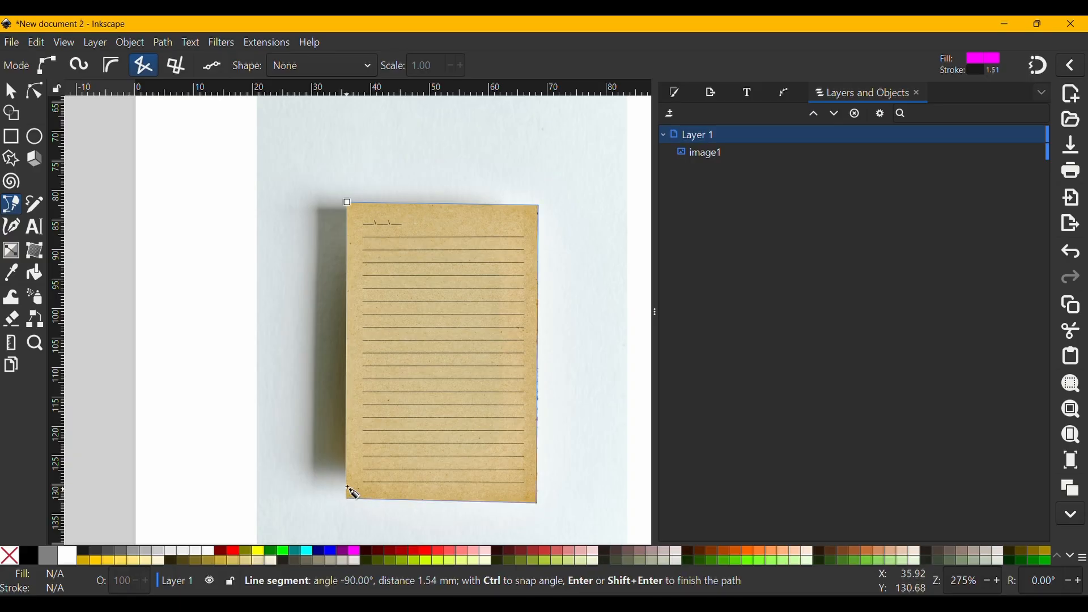
{"action": "left_click", "coordinate": [347, 202]}
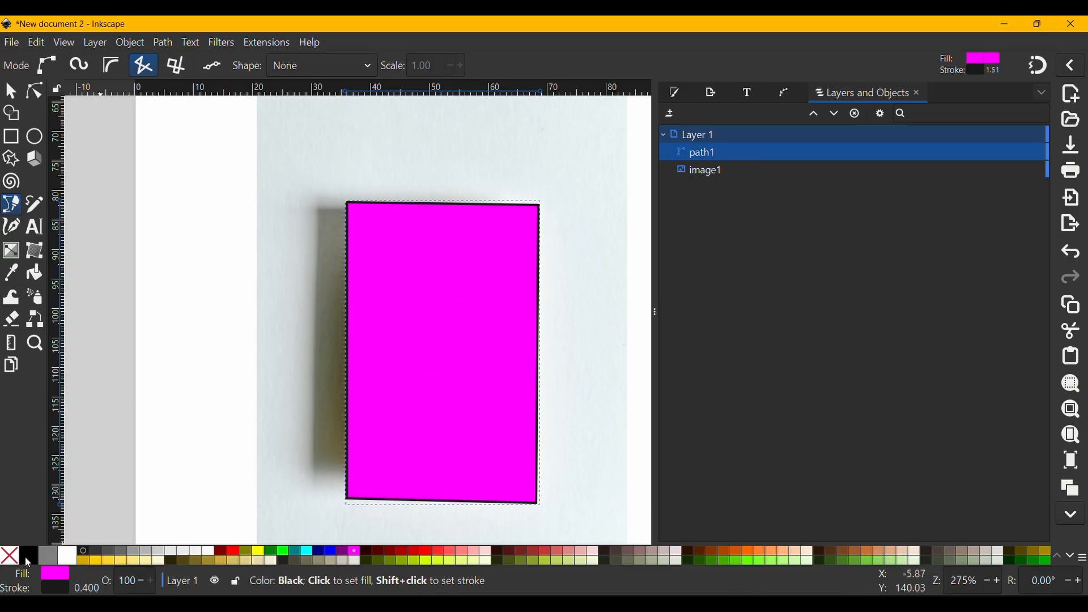
{"action": "left_click", "coordinate": [9, 555], "text": "shift"}
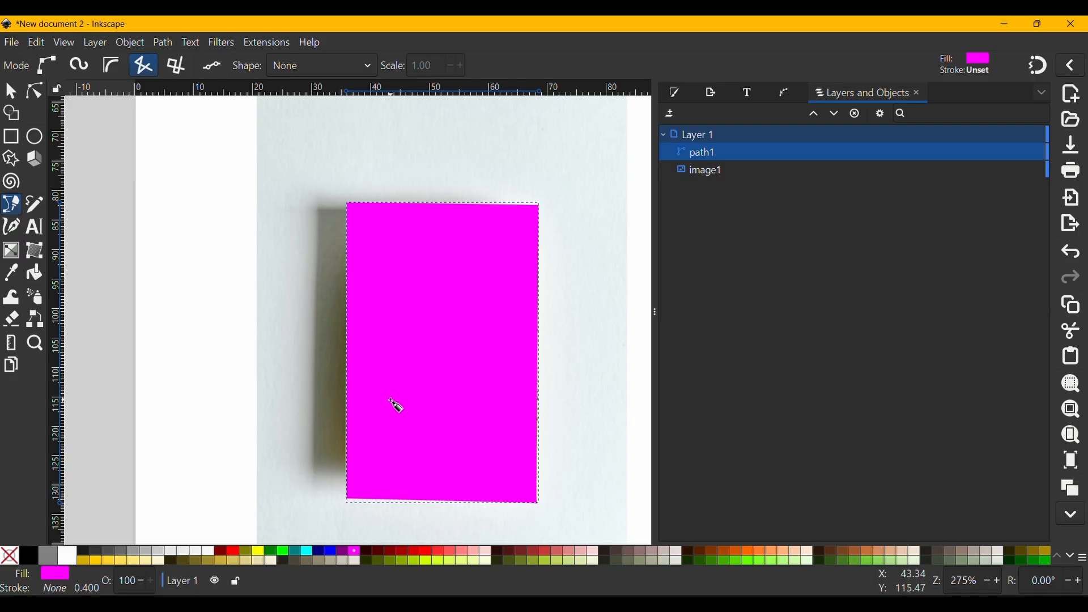
{"action": "key", "text": "s"}
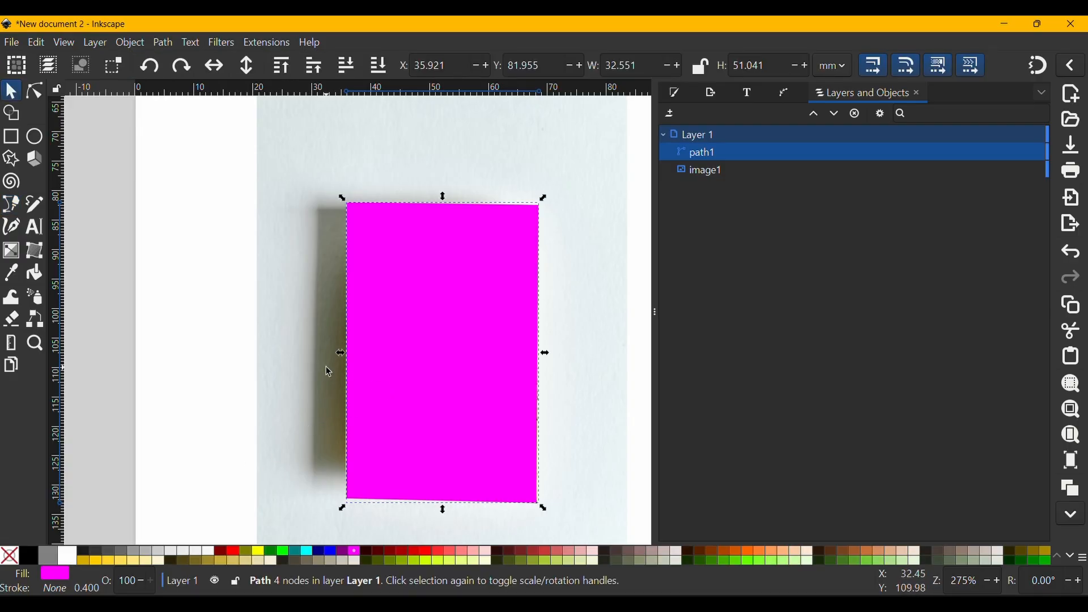
- Select the magenta path together with the image and set the path as the image's clip
{"action": "key", "text": "Escape"}
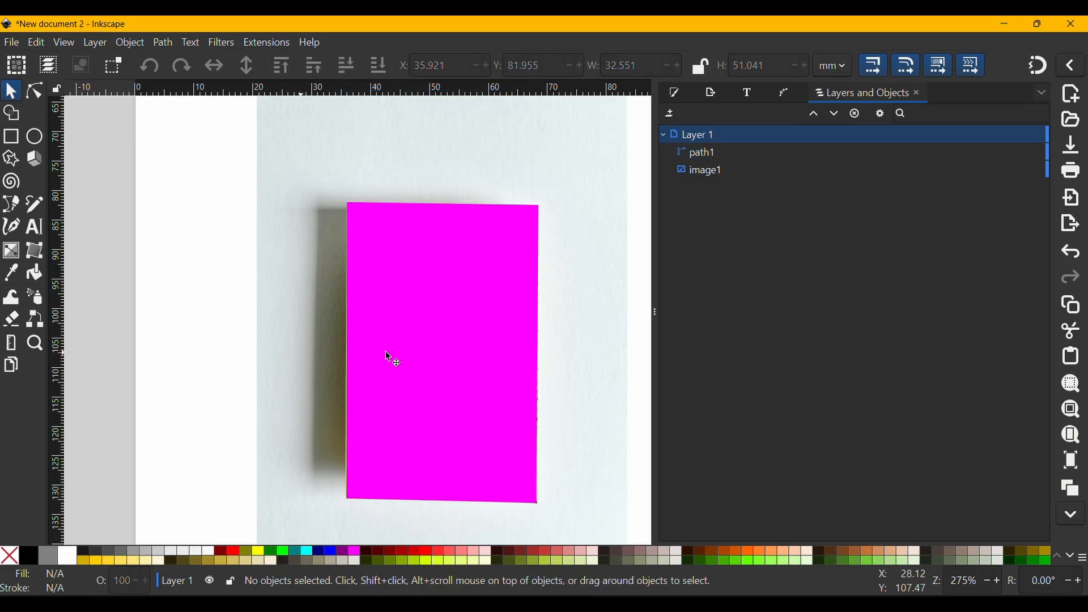
{"action": "left_click", "coordinate": [431, 354]}
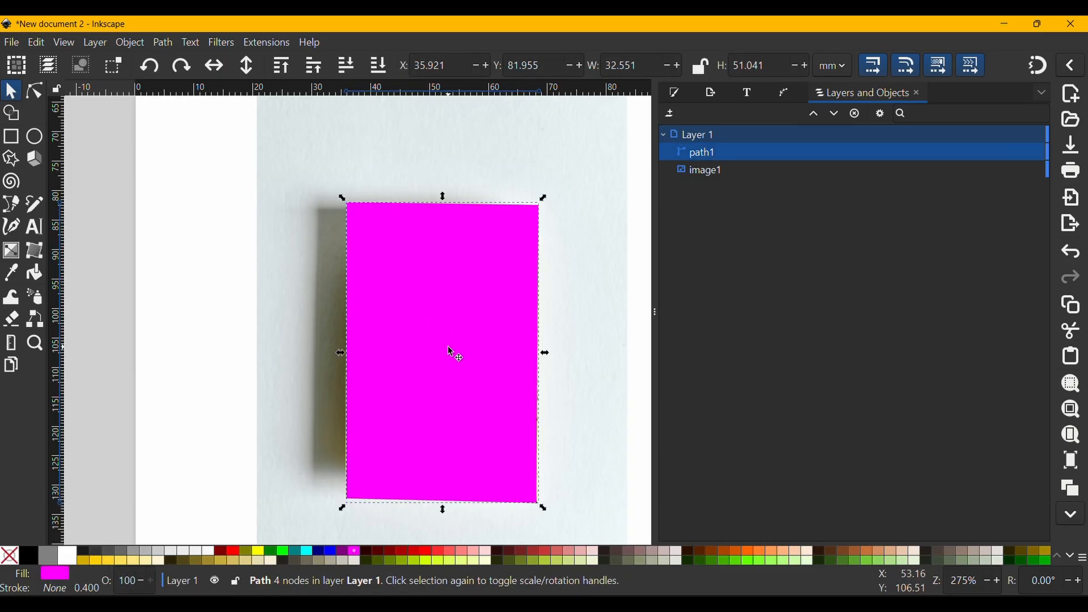
{"action": "left_click", "coordinate": [291, 258], "text": "shift"}
{"action": "left_click_drag", "start_coordinate": [441, 297], "coordinate": [366, 334]}
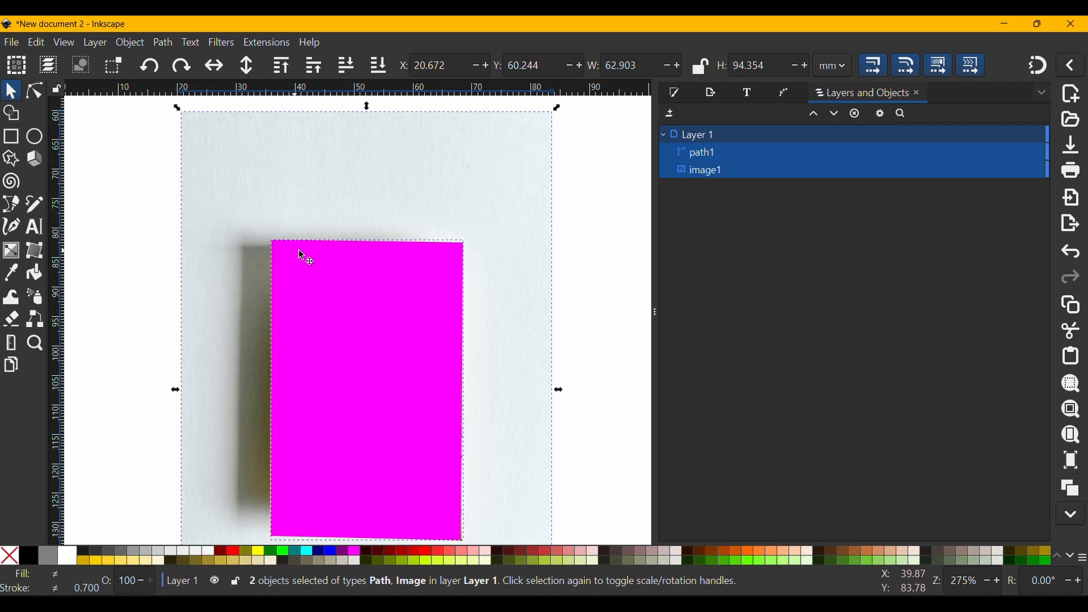
{"action": "left_click_drag", "start_coordinate": [515, 451], "coordinate": [522, 436]}
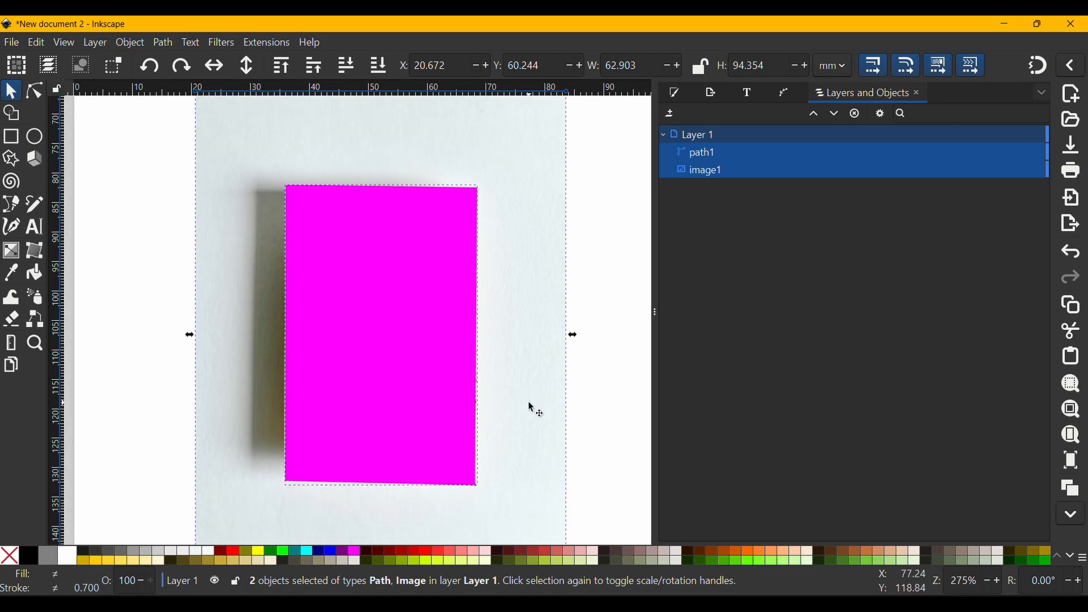
{"action": "scroll", "coordinate": [529, 407], "scroll_direction": "down", "scroll_amount": 2, "text": "ctrl"}
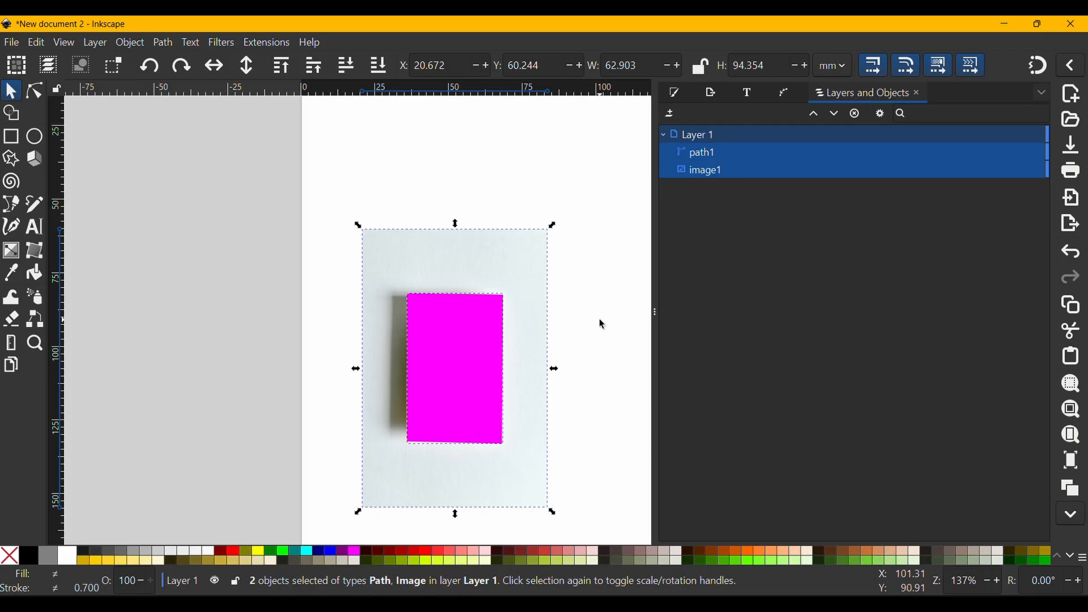
{"action": "left_click", "coordinate": [131, 43]}
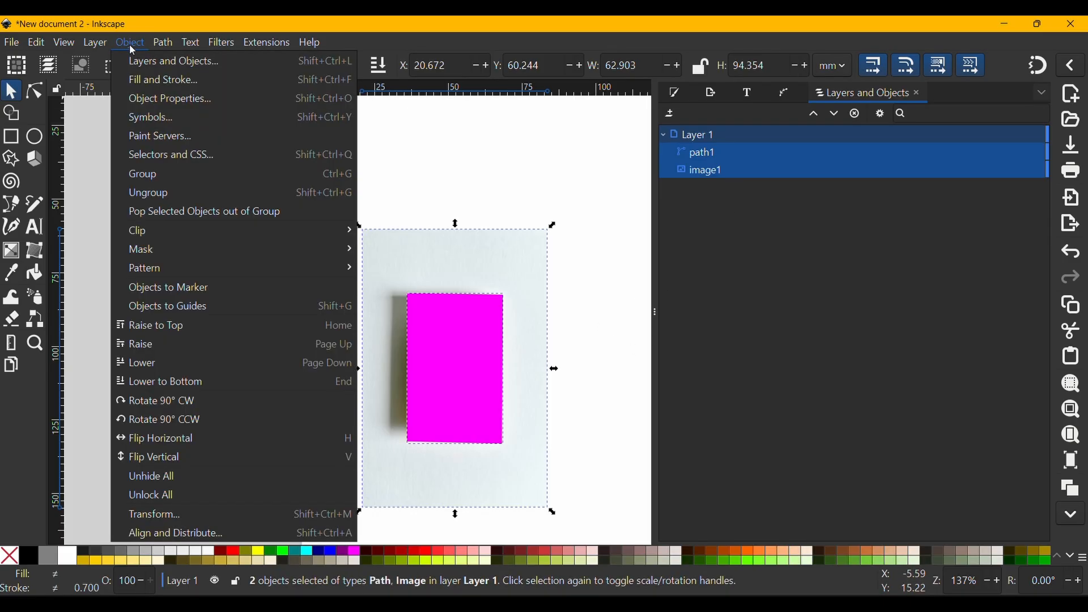
{"action": "mouse_move", "coordinate": [170, 233]}
{"action": "left_click", "coordinate": [385, 230]}
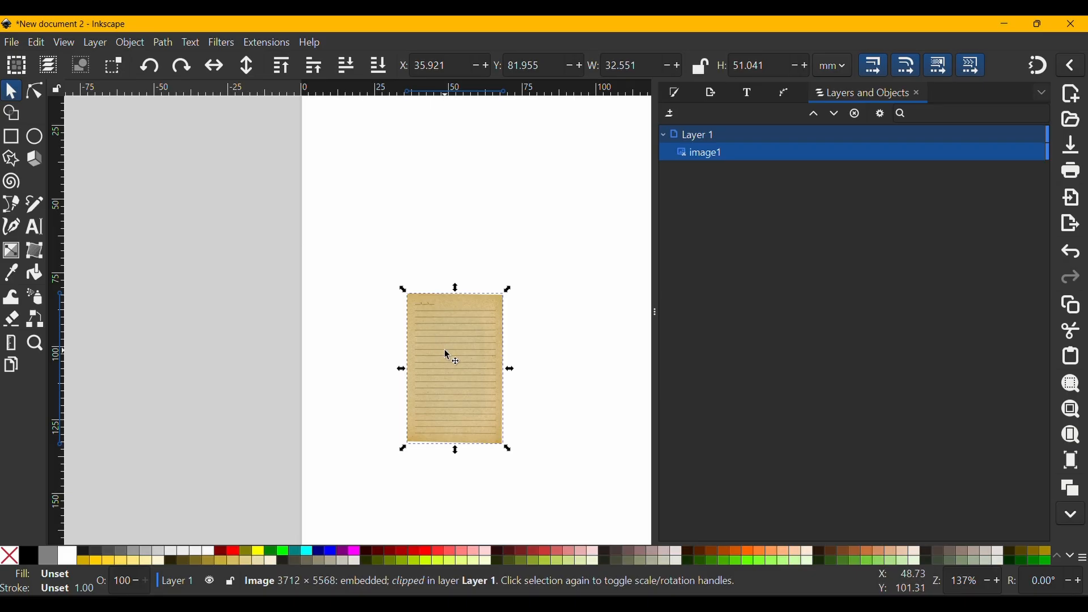
- Move the clipped paper image up and to the right, to about X 46.7 mm, Y 66.4 mm
{"action": "left_click", "coordinate": [538, 351]}
{"action": "left_click_drag", "start_coordinate": [488, 366], "coordinate": [517, 313]}
{"action": "scroll", "coordinate": [518, 312], "scroll_direction": "up", "scroll_amount": 3}
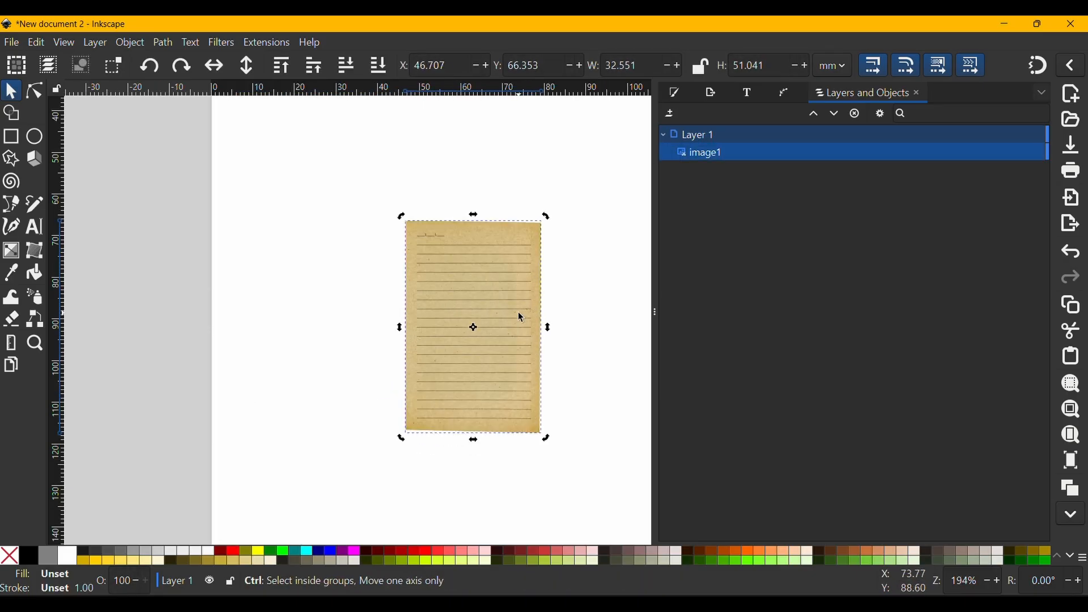
{"action": "scroll", "coordinate": [506, 354], "scroll_direction": "down", "scroll_amount": 2}
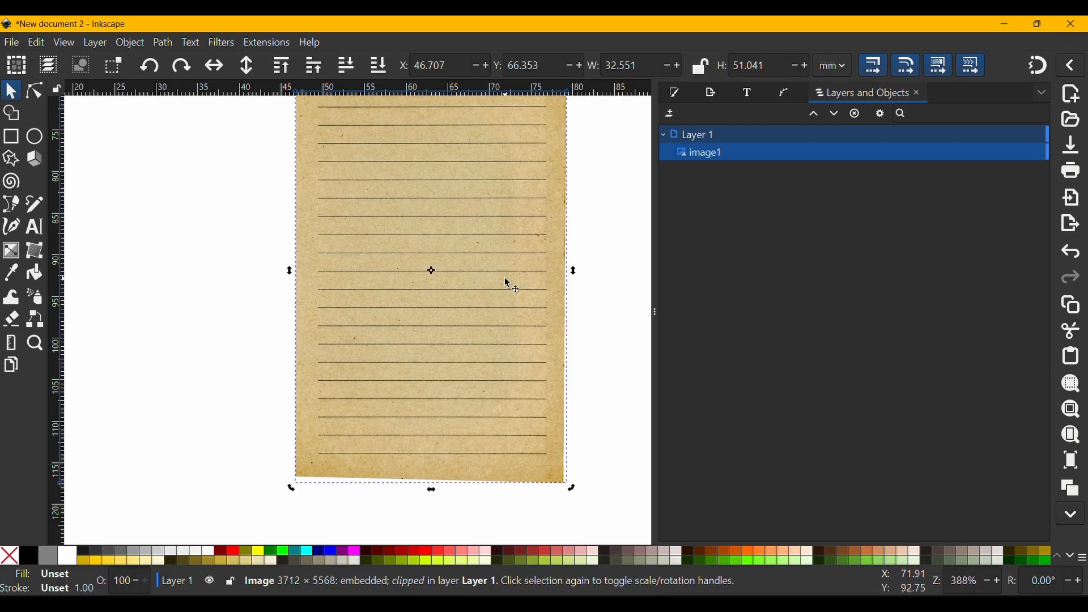
{"action": "scroll", "coordinate": [508, 281], "scroll_direction": "up", "scroll_amount": 2}
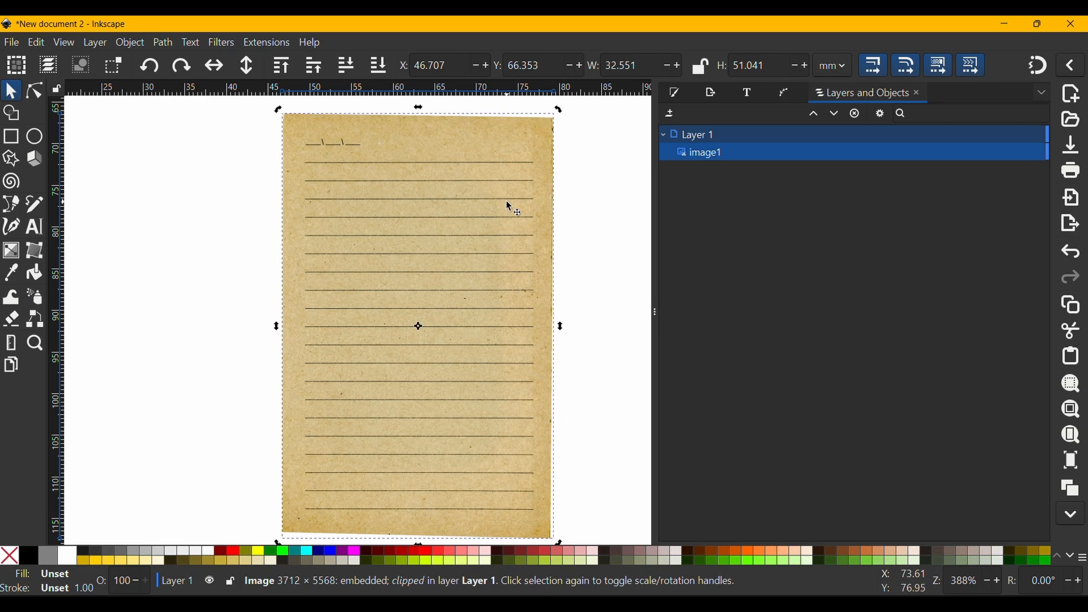
- Release the clip from the clipped paper image so the full photo and the clipping path are separate objects
{"action": "scroll", "coordinate": [509, 207], "scroll_direction": "down", "scroll_amount": 2, "text": "ctrl"}
{"action": "scroll", "coordinate": [509, 206], "scroll_direction": "up", "scroll_amount": 1, "text": "ctrl"}
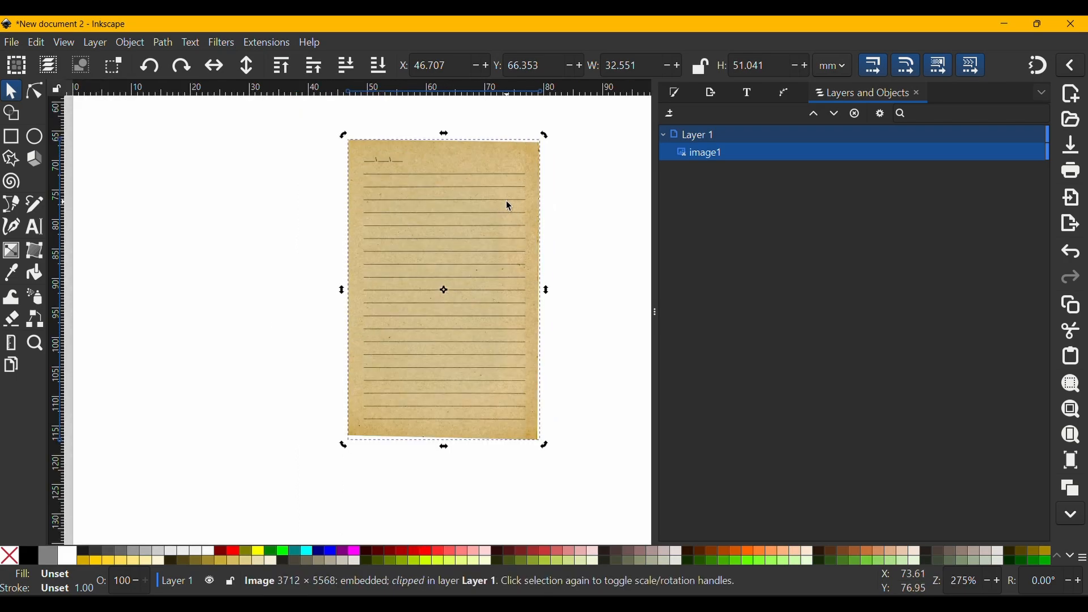
{"action": "left_click", "coordinate": [605, 208]}
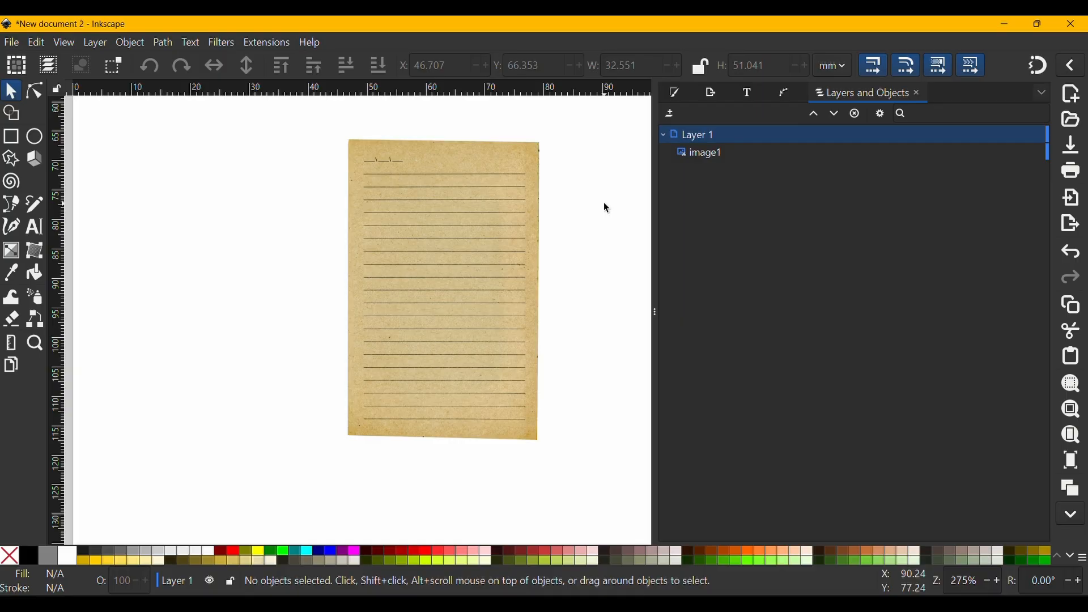
{"action": "key", "text": "minus"}
{"action": "key", "text": "minus"}
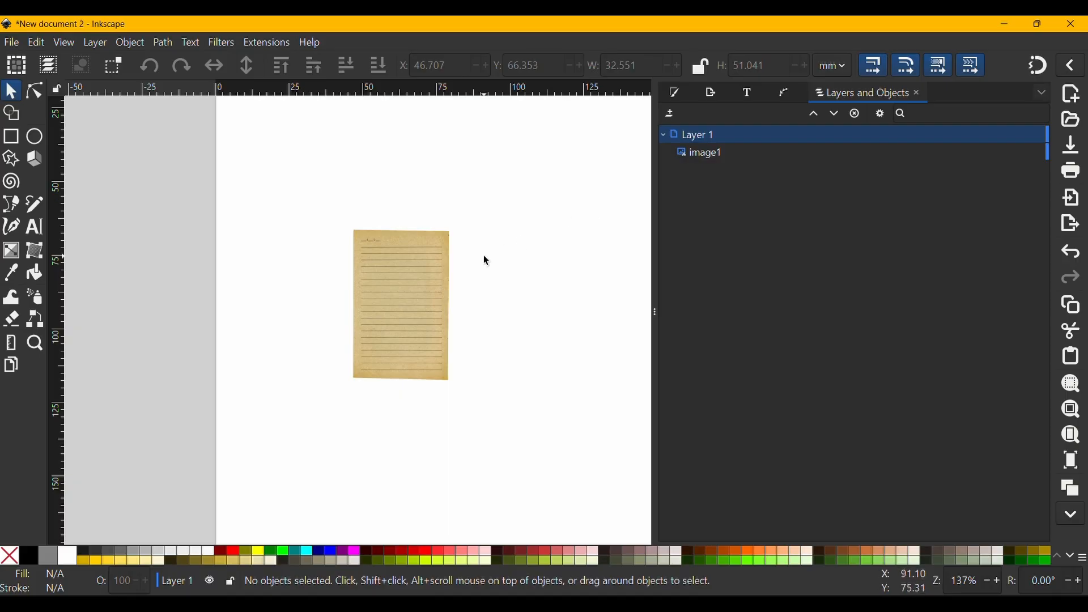
{"action": "left_click", "coordinate": [415, 290]}
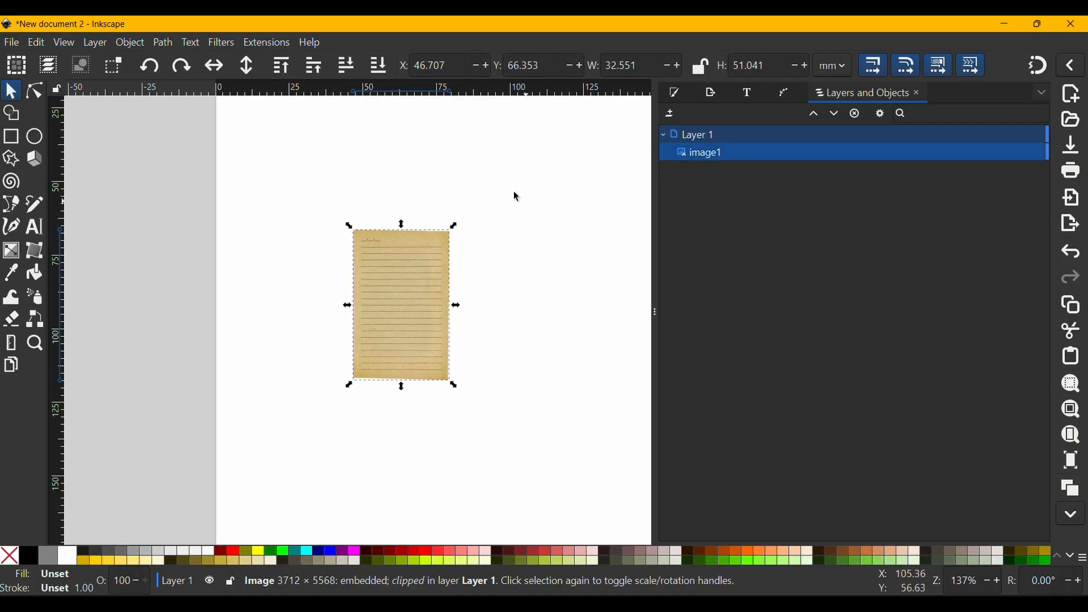
{"action": "left_click", "coordinate": [135, 44]}
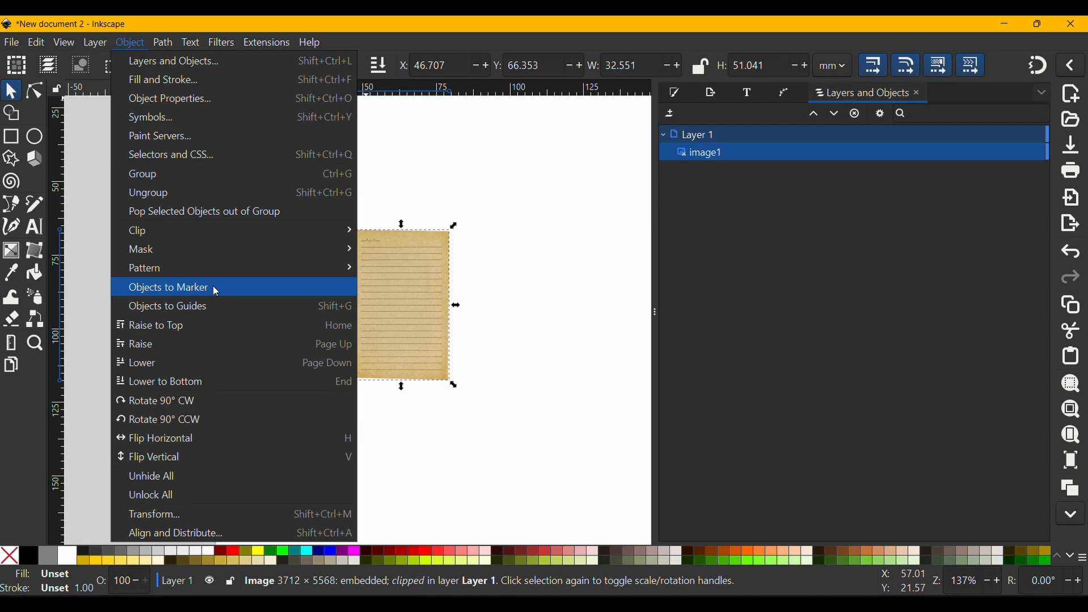
{"action": "mouse_move", "coordinate": [308, 241]}
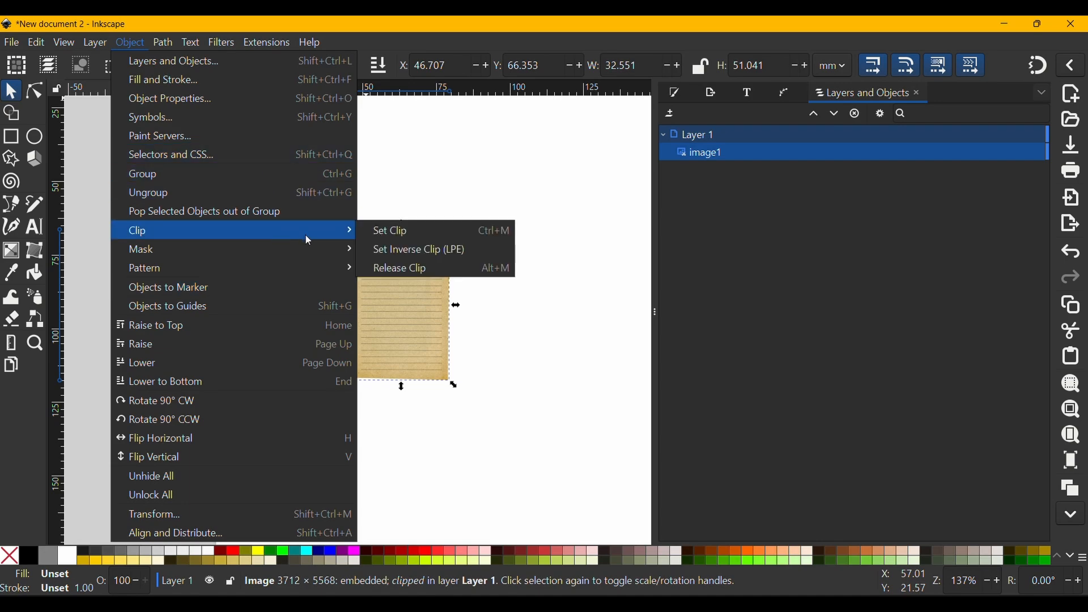
{"action": "left_click", "coordinate": [391, 249]}
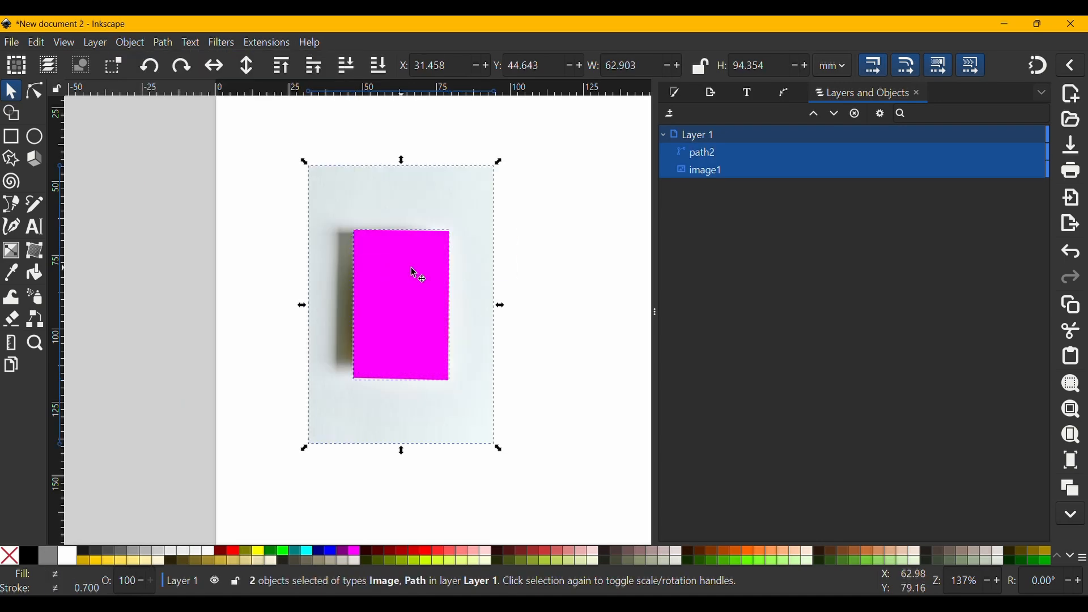
- Move only the magenta path off the photo to the blank area on its right, at about X 103.5 mm, Y 67.3 mm
{"action": "left_click", "coordinate": [546, 272]}
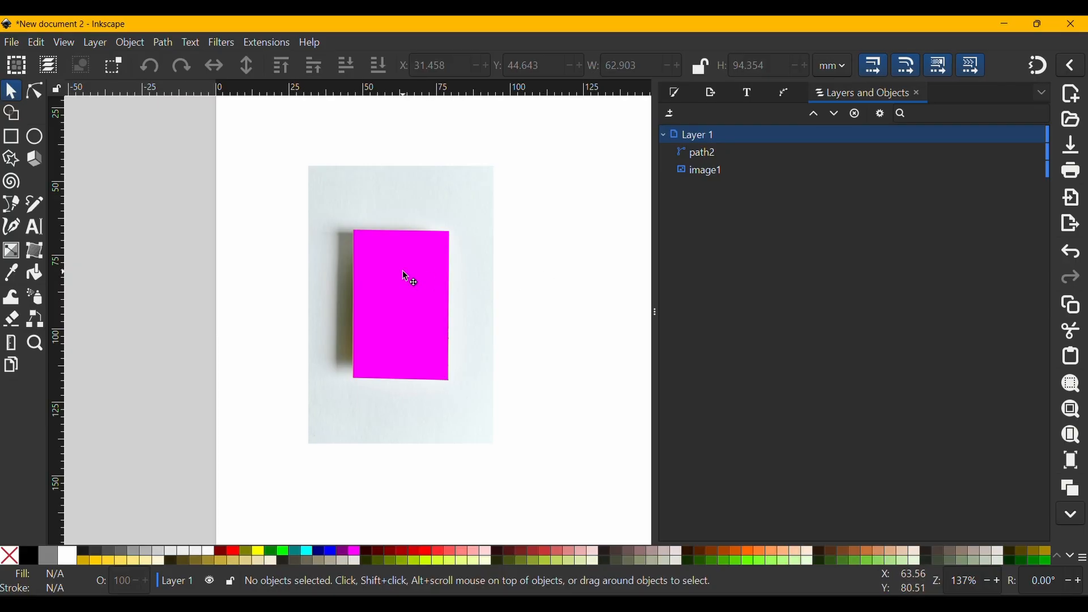
{"action": "left_click_drag", "start_coordinate": [425, 275], "coordinate": [580, 279]}
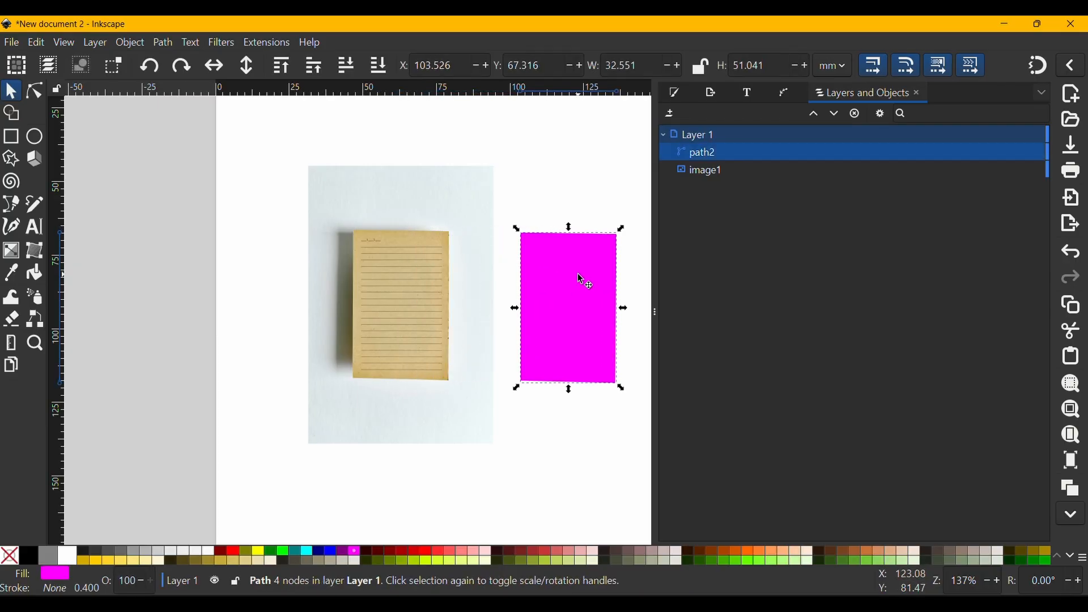